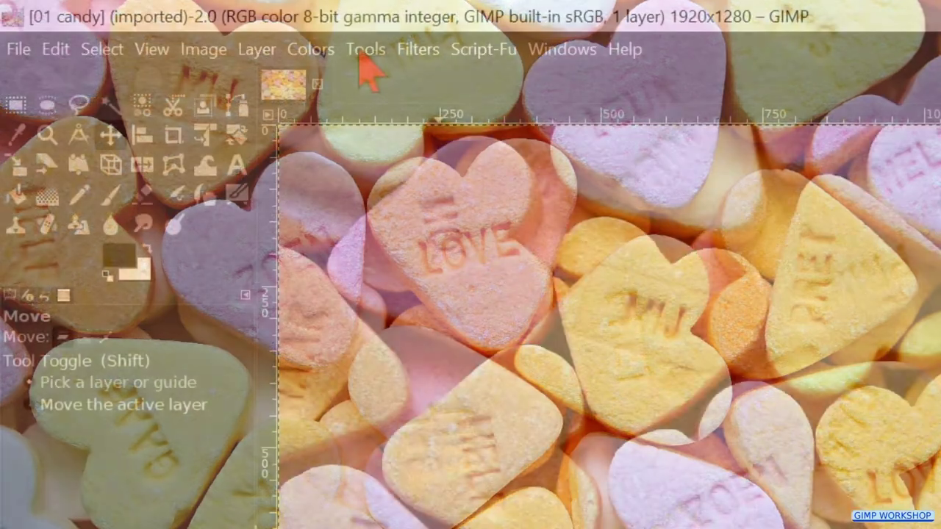
Open the Tools menu over the candy photo.
left_click(364, 49)
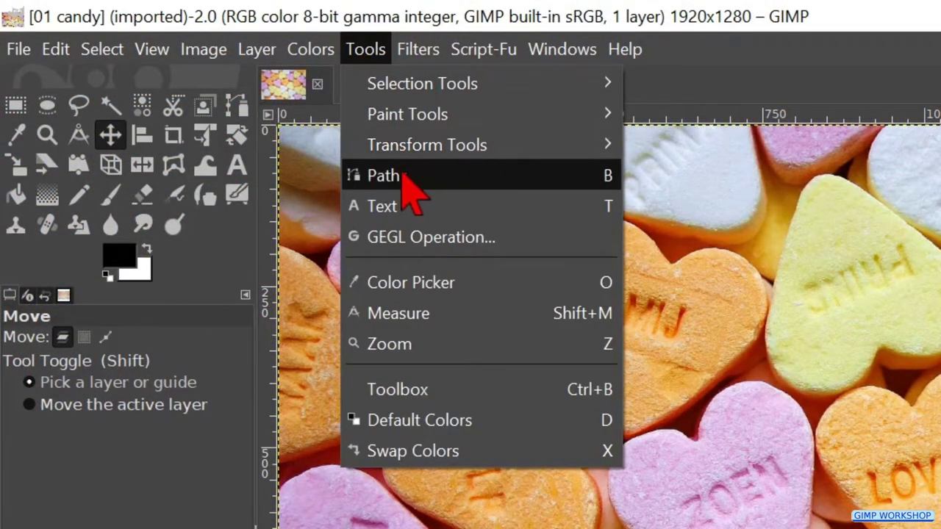
Dismiss the Tools menu and activate the Paths tool in Design mode.
left_click(221, 257)
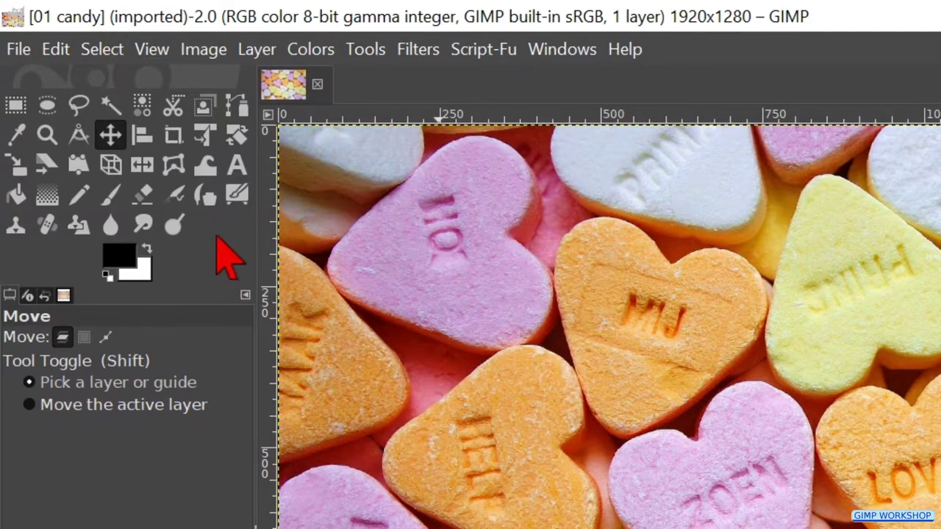
left_click(230, 109)
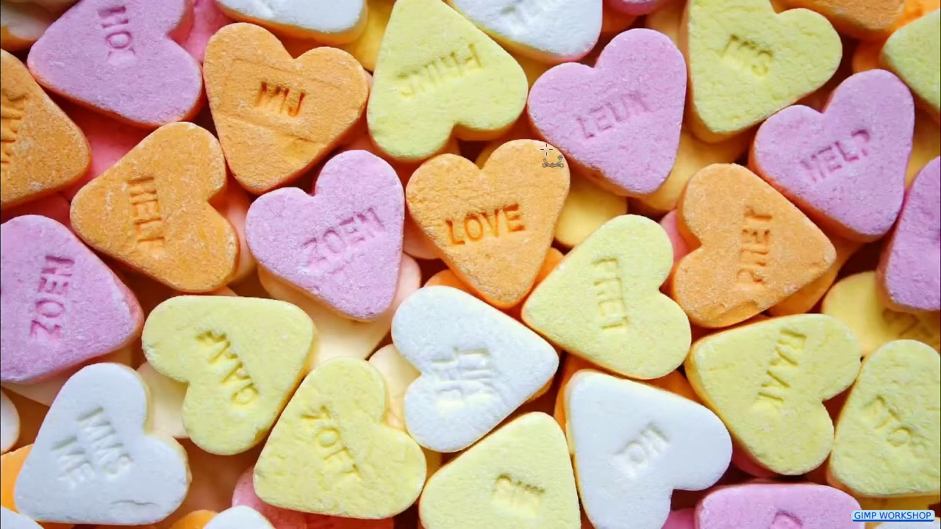
Zoom in on the LOVE heart and anchor points at its notch and right-lobe top.
scroll(547, 152, "up", 2)
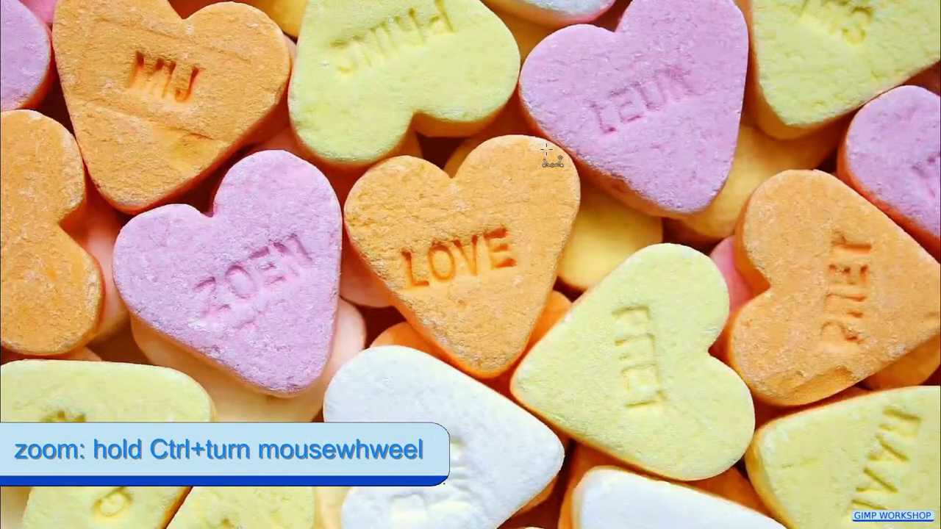
scroll(548, 152, "up", 1)
scroll(548, 153, "up", 1)
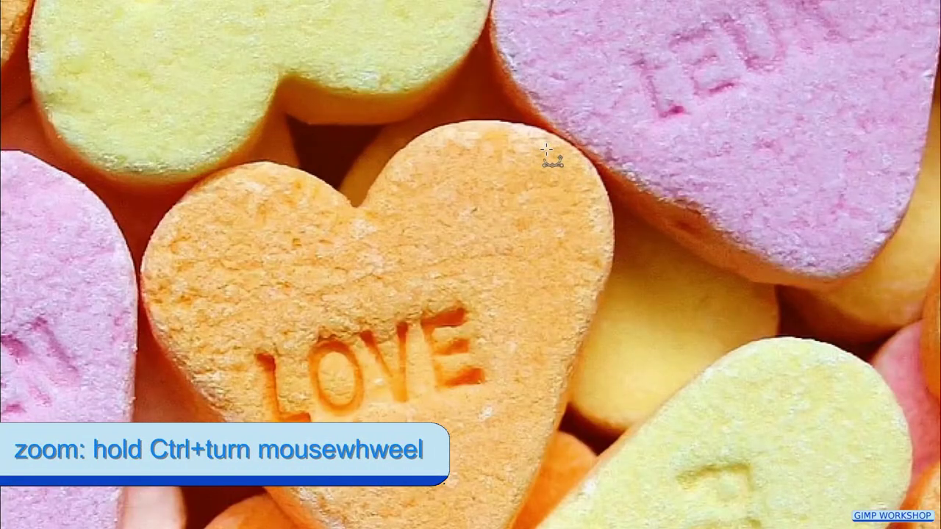
scroll(547, 152, "up", 1)
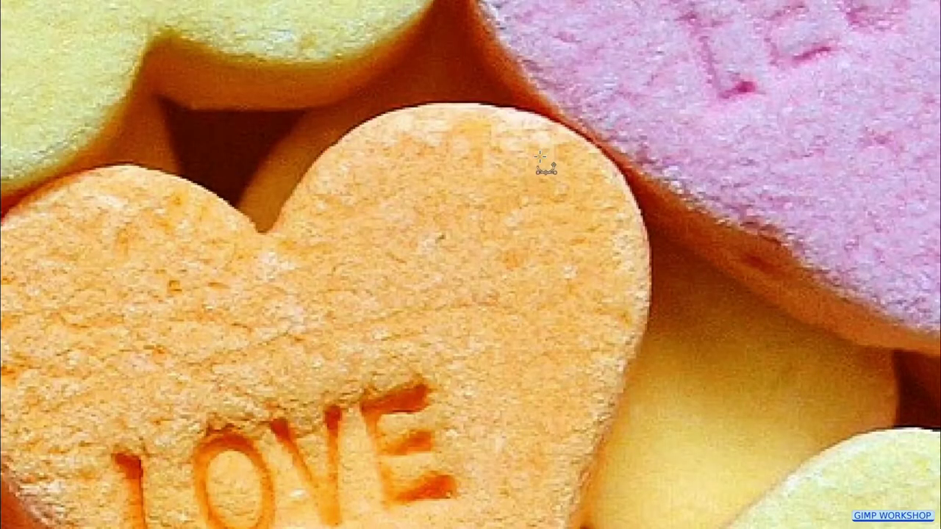
left_click(278, 214)
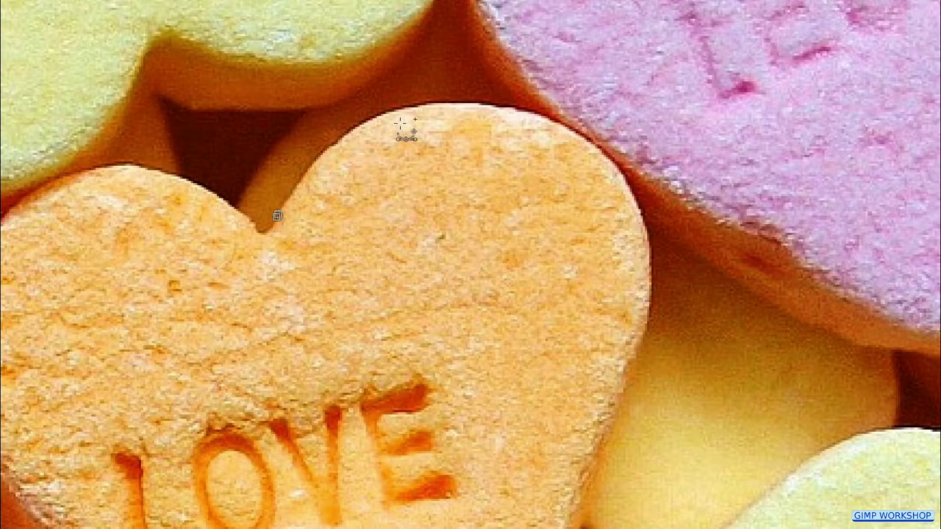
left_click(481, 107)
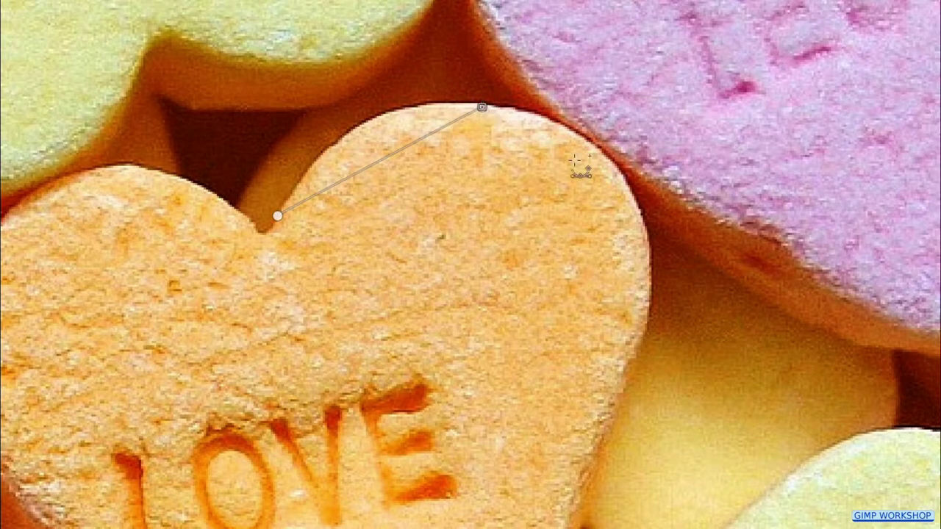
Add anchors down the heart's right edge, undoing and redoing the last segment.
left_click(648, 272)
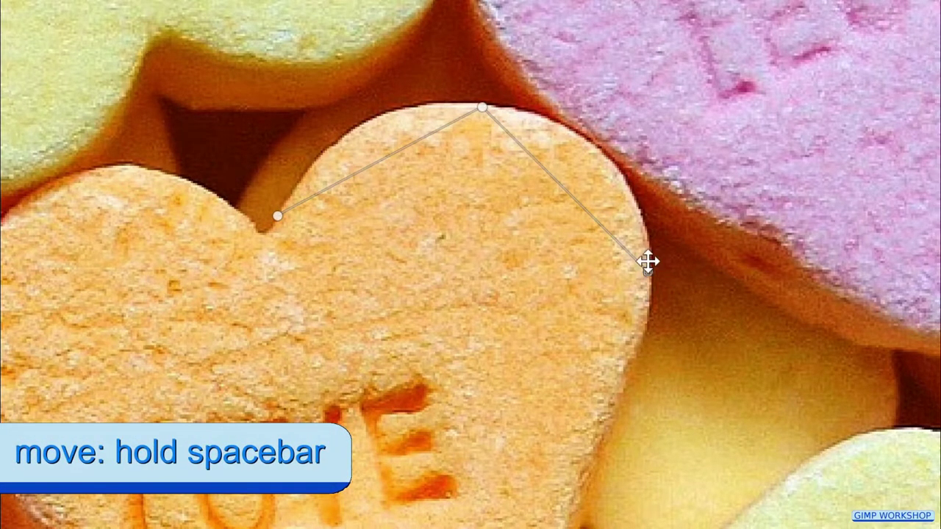
key("space")
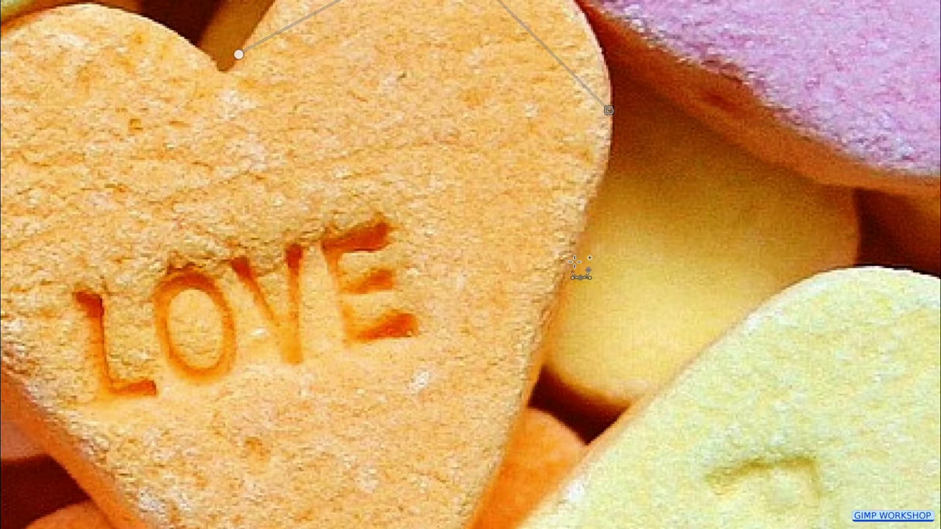
left_click(577, 261)
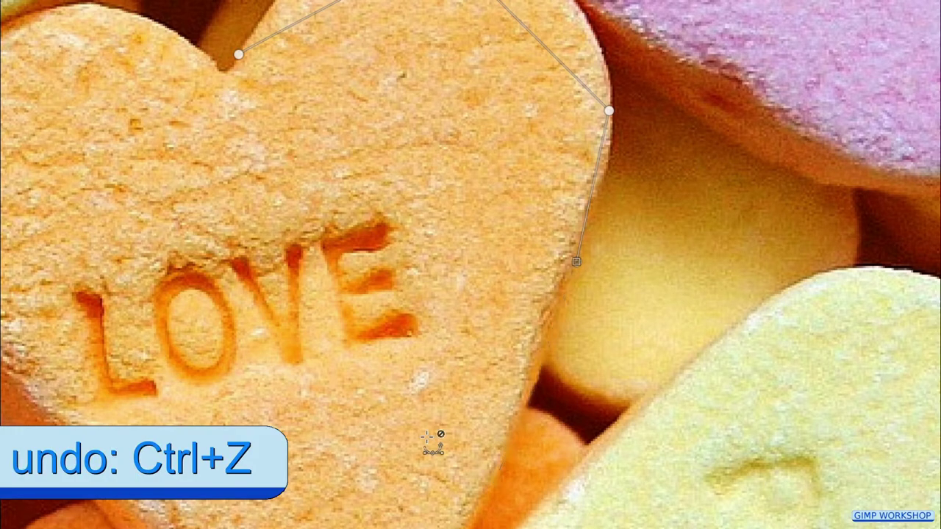
key("ctrl+z")
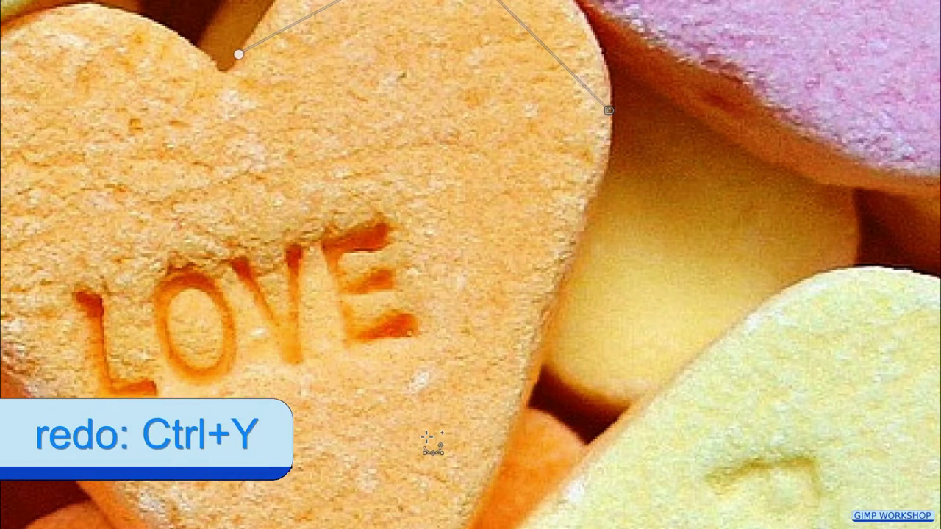
key("ctrl+y")
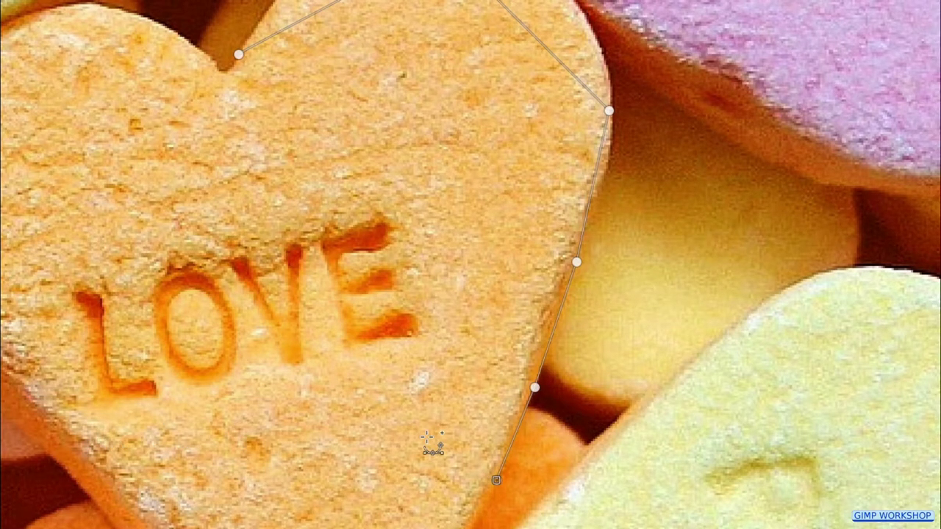
Anchor the path around the bottom tip, up the left side, and over the left lobe to the notch.
left_click_drag(433, 445, 603, 103)
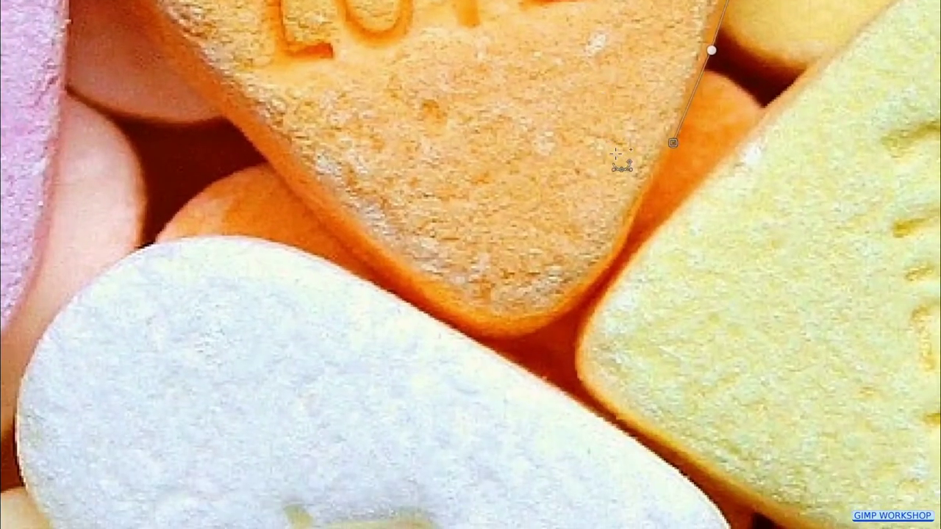
left_click(621, 252)
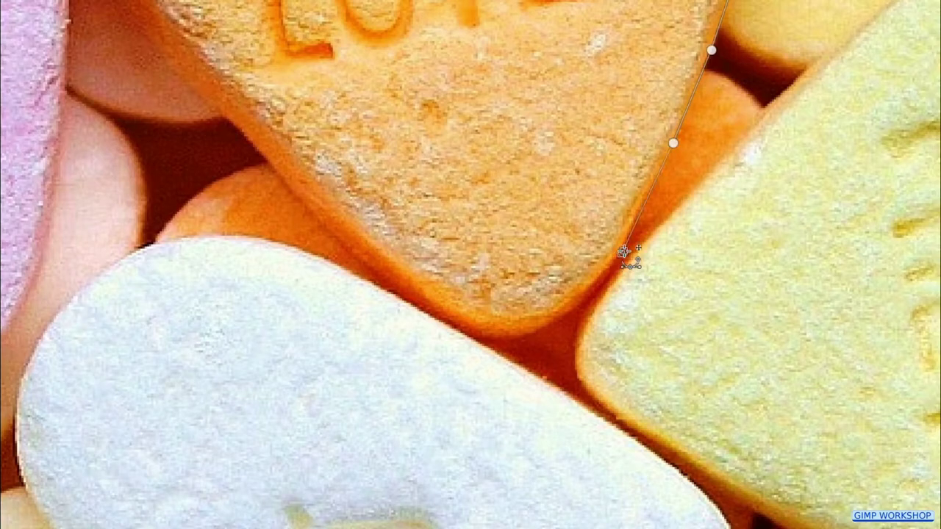
left_click(495, 338)
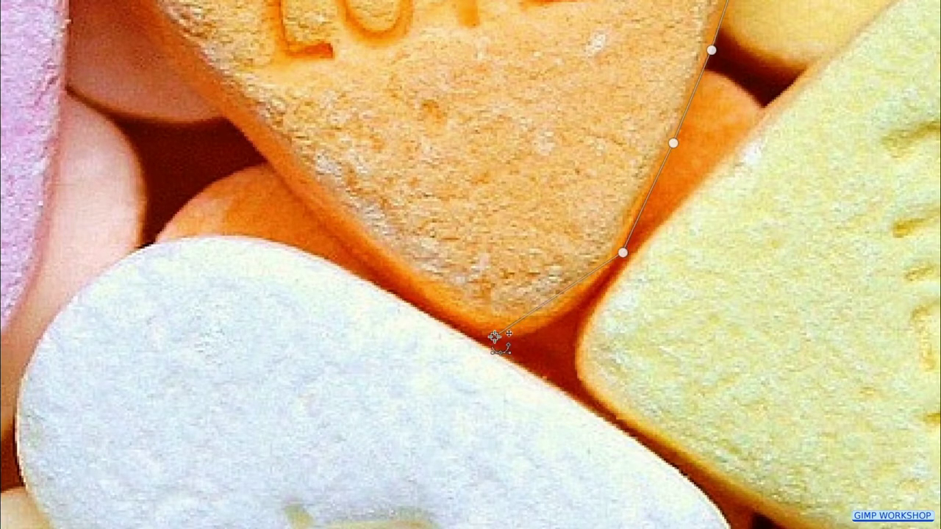
left_click(373, 275)
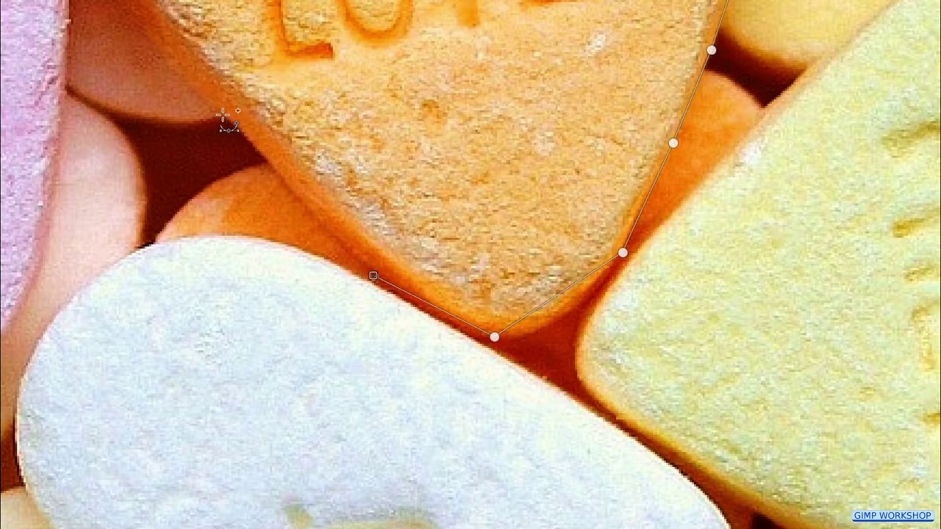
left_click(223, 116)
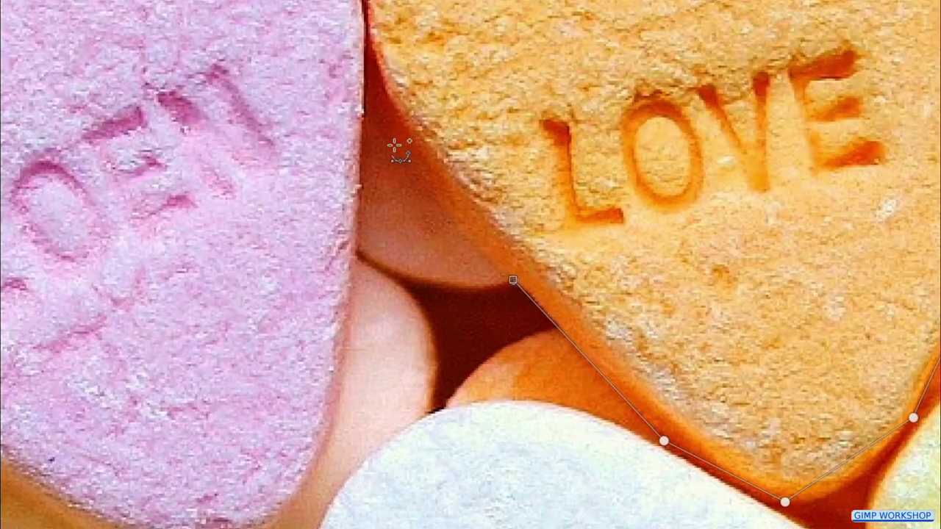
left_click(394, 146)
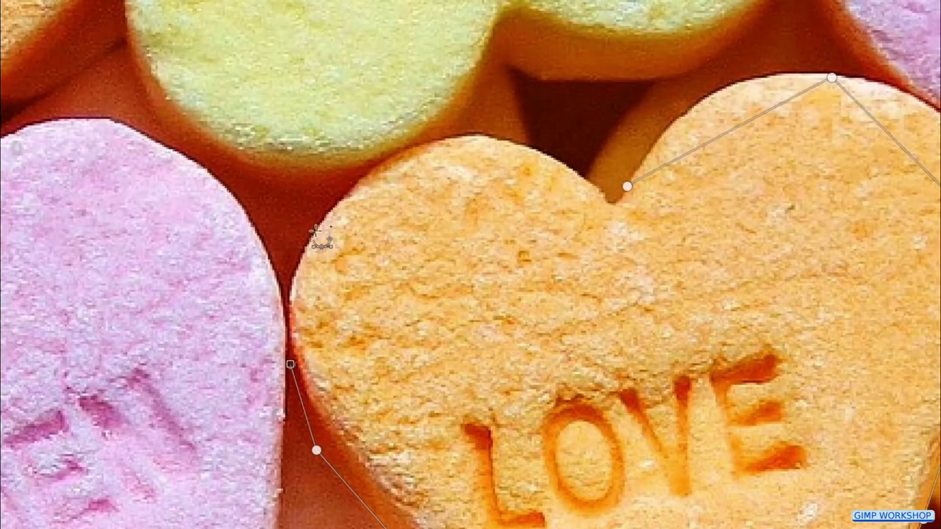
left_click(316, 230)
left_click(474, 135)
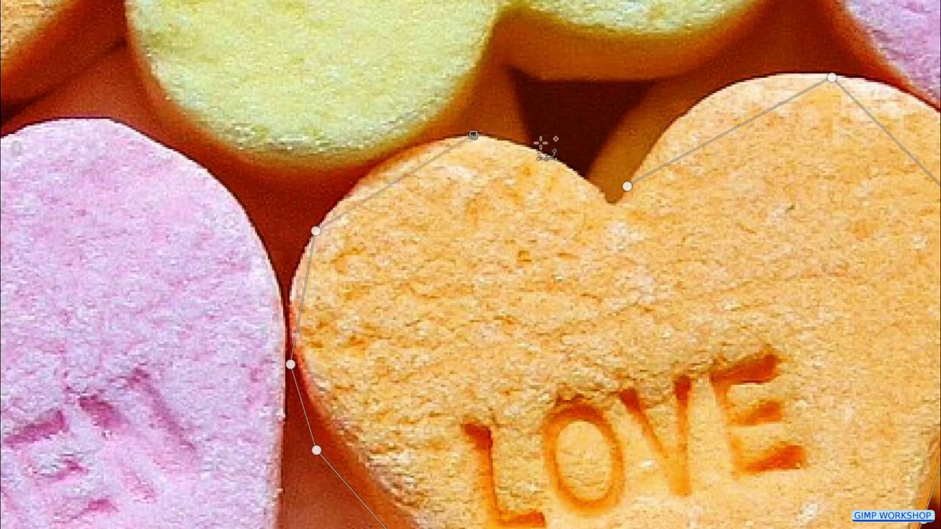
left_click(600, 191)
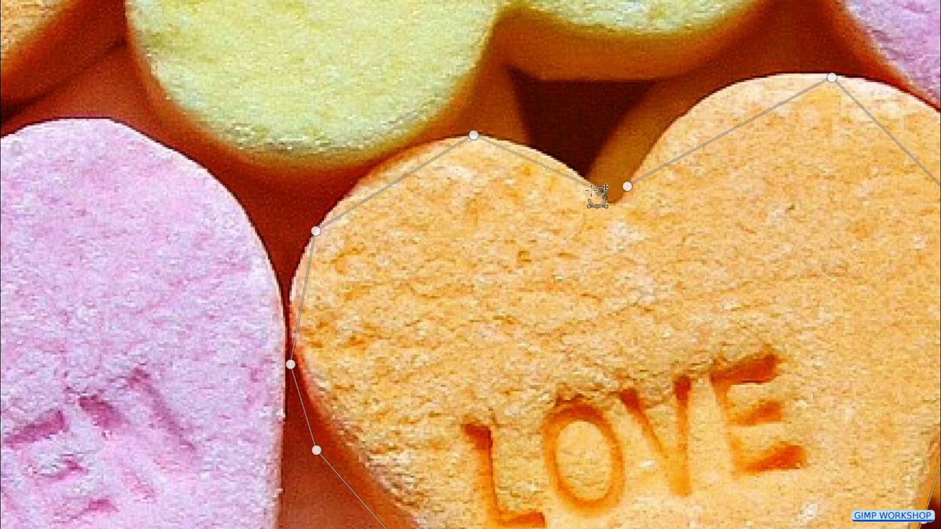
Nudge the left-lobe and notch anchors onto the edge, fit the image, and switch to Edit mode.
scroll(683, 191, "up", 3)
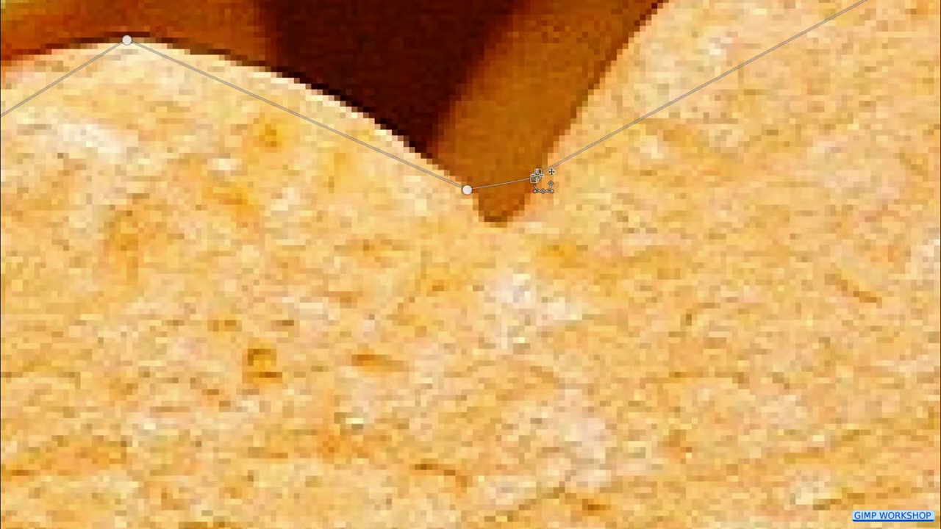
scroll(543, 180, "down", 2)
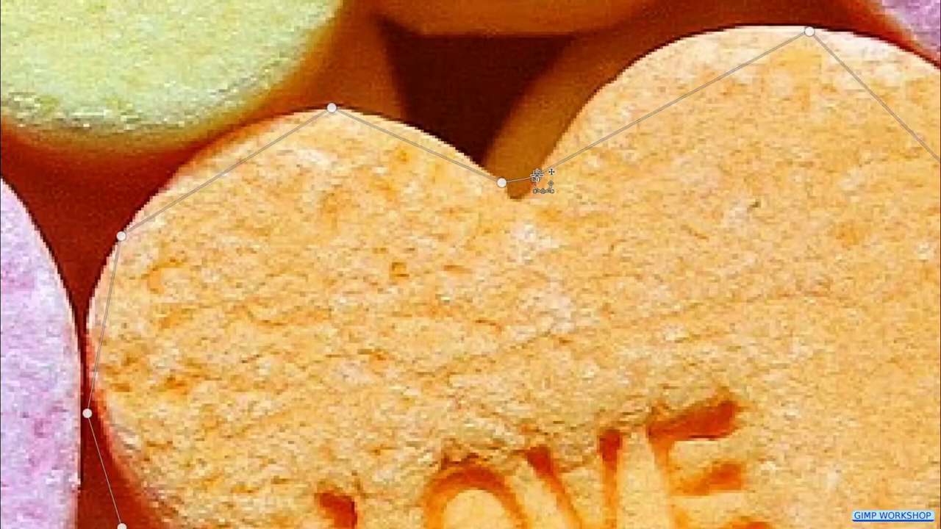
mouse_move(332, 108)
left_mouse_down()
mouse_move(336, 185)
mouse_move(317, 108)
left_mouse_up()
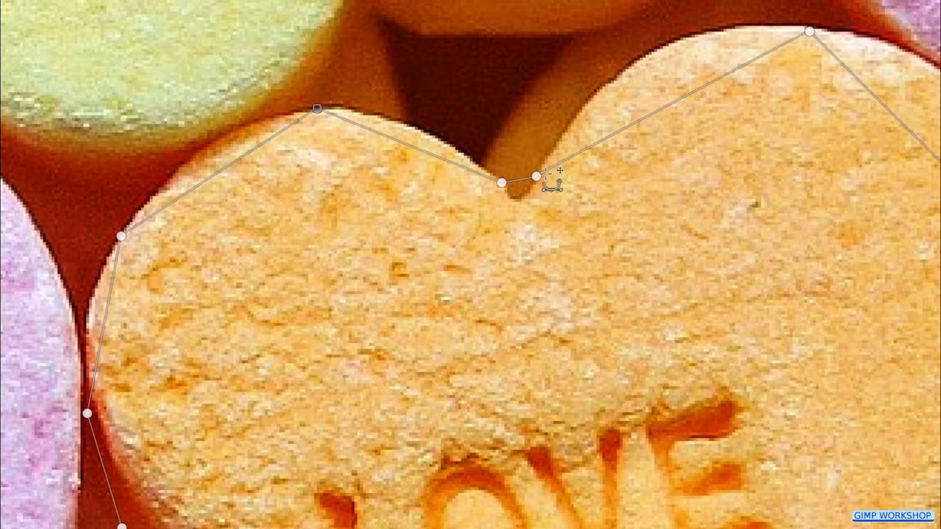
mouse_move(537, 177)
left_mouse_down()
mouse_move(541, 241)
mouse_move(571, 160)
mouse_move(535, 182)
left_mouse_up()
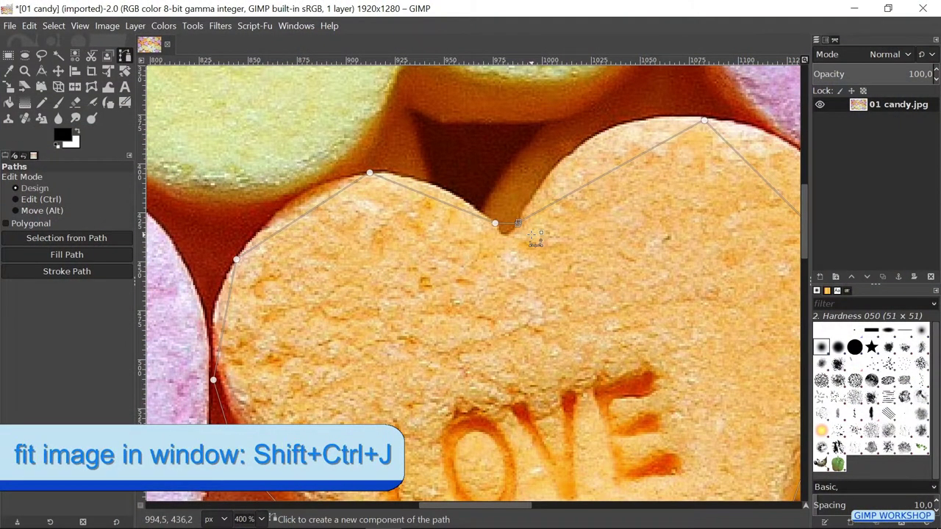
key("ctrl+shift+j")
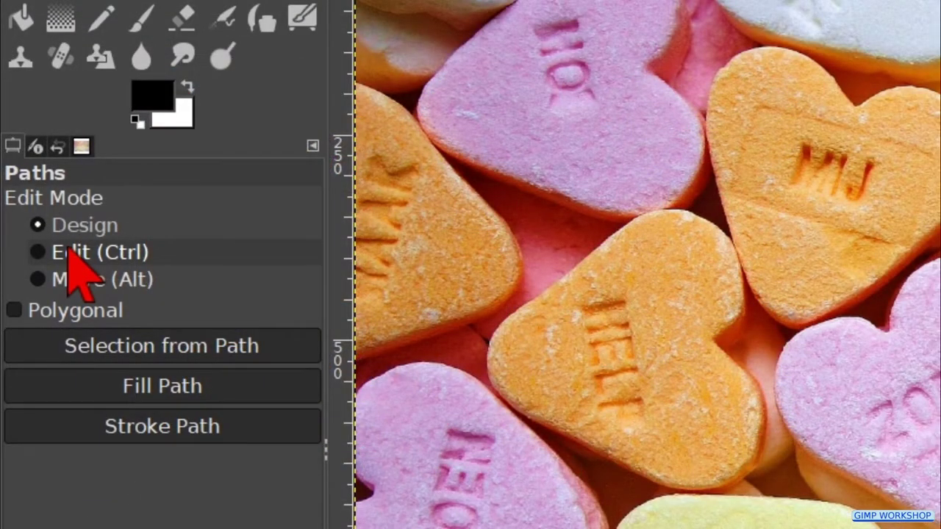
left_click(74, 254)
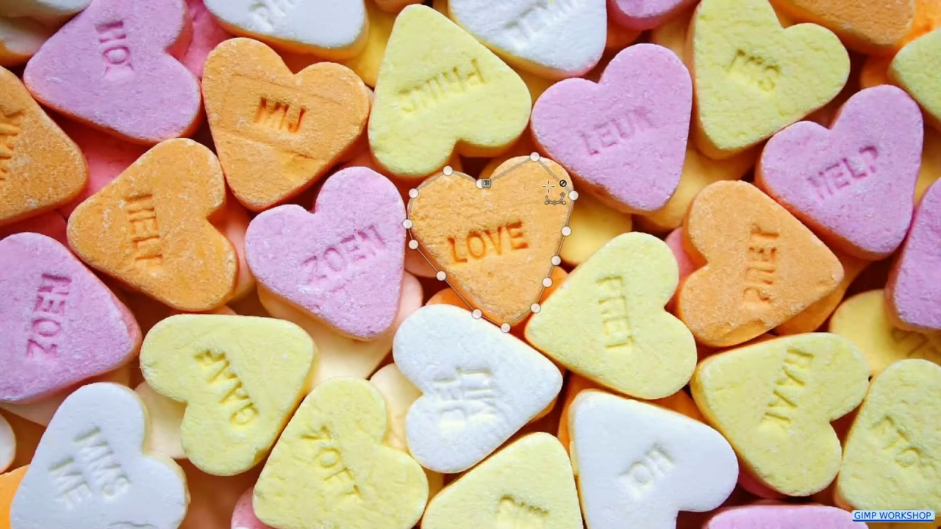
Curve the notch-to-right-lobe segment along the heart's edge, redoing the bend once.
scroll(548, 189, "up", 2)
scroll(548, 188, "up", 2)
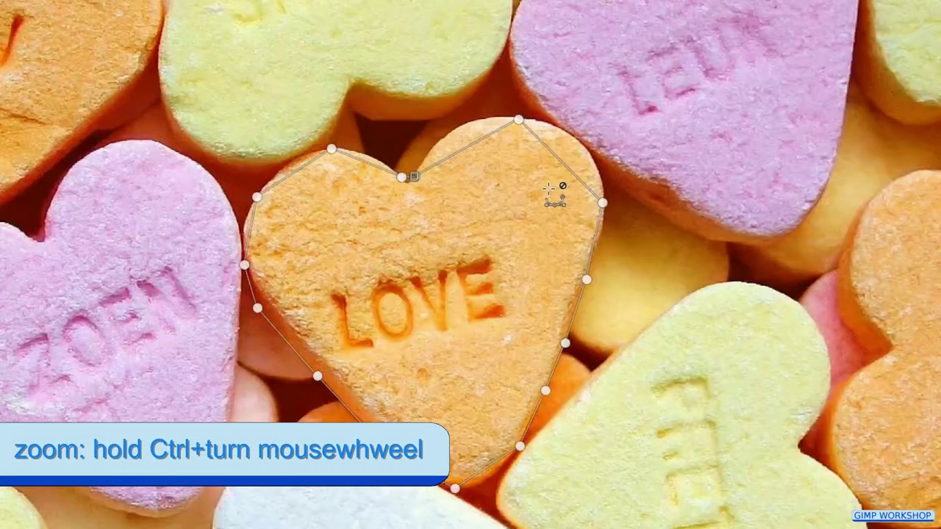
scroll(548, 188, "up", 1)
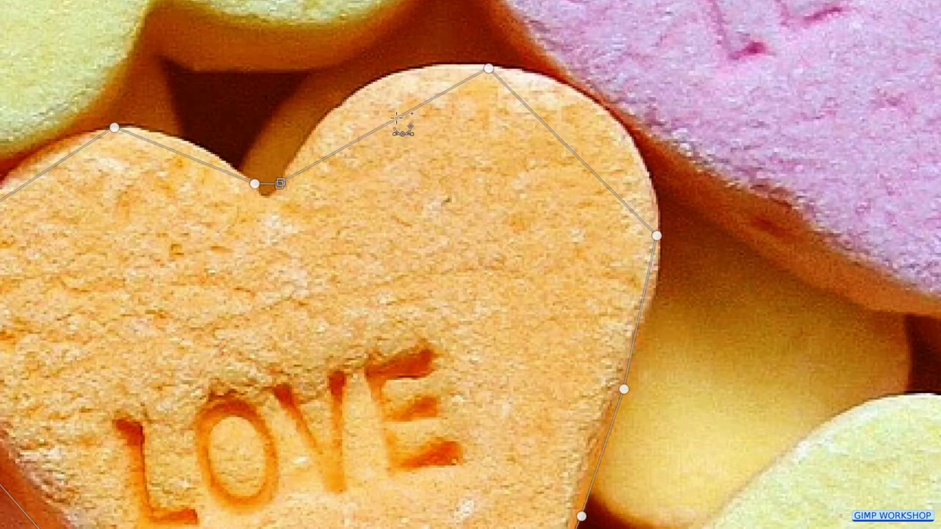
left_click_drag(397, 118, 370, 82)
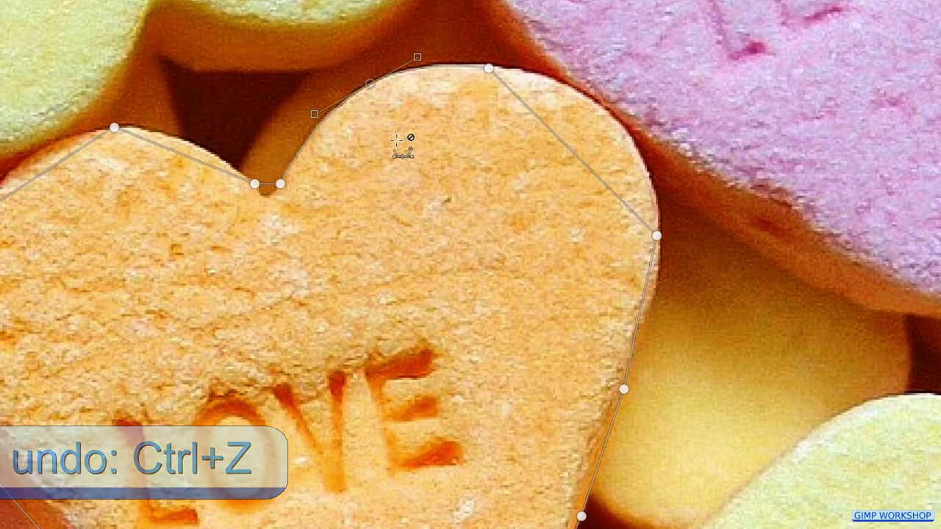
key("ctrl+z")
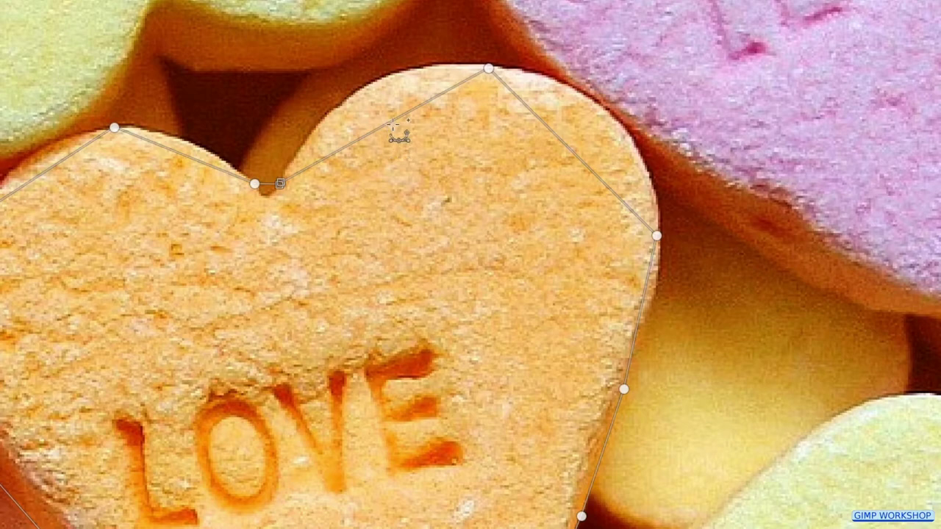
left_click_drag(394, 121, 364, 87)
Curve the segments along the right lobe, right side, and around the bottom tip.
left_click_drag(567, 150, 606, 112)
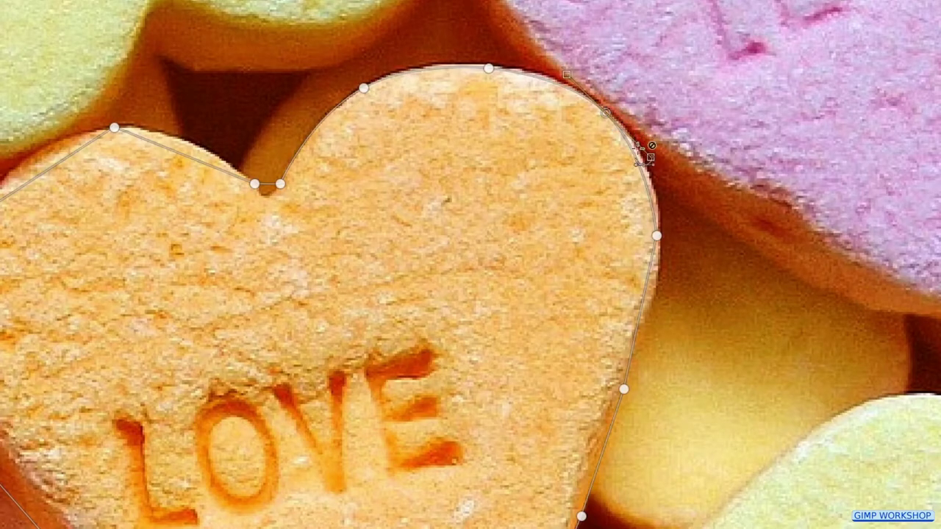
mouse_move(651, 157)
left_mouse_down()
mouse_move(698, 161)
mouse_move(563, 203)
mouse_move(673, 150)
mouse_move(680, 159)
mouse_move(667, 166)
left_mouse_up()
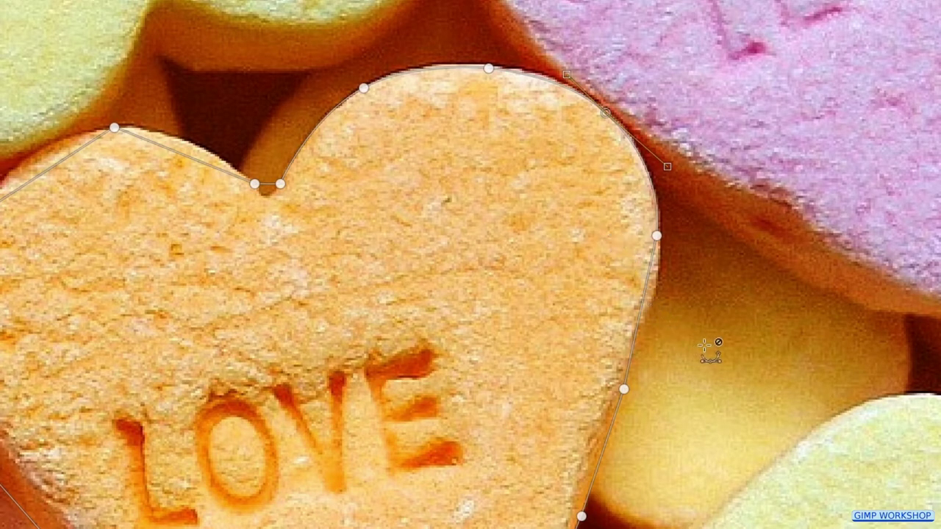
left_click_drag(654, 278, 658, 278)
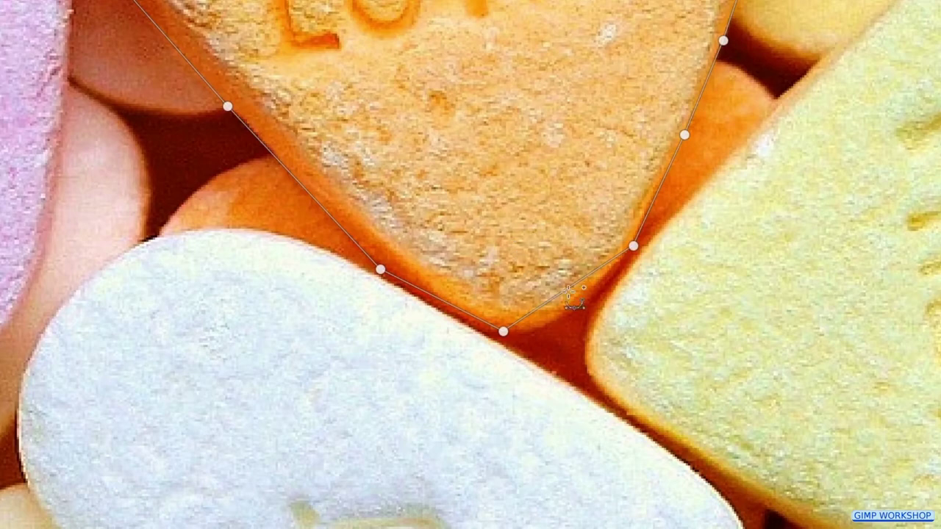
left_click_drag(570, 290, 569, 318)
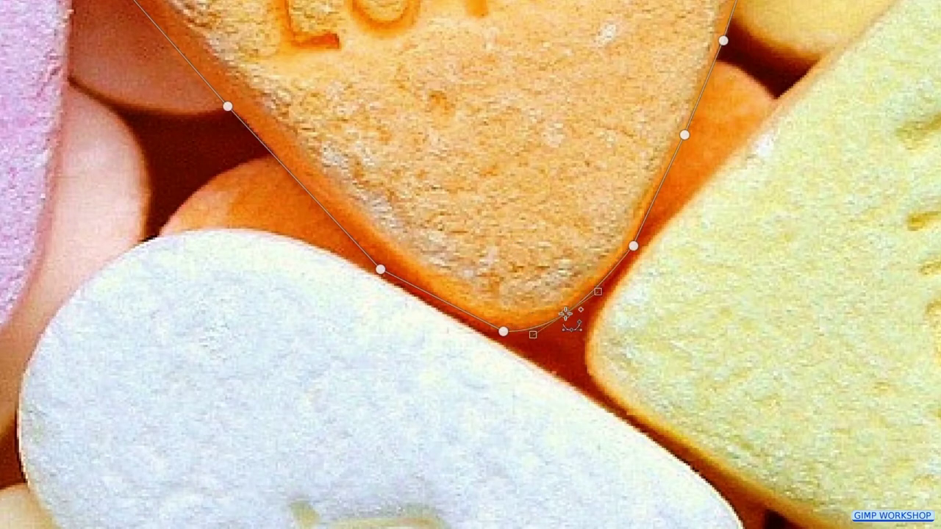
left_click_drag(443, 302, 433, 331)
Curve the left side, left lobe, and notch segments to follow the heart's edge.
left_click_drag(445, 227, 430, 217)
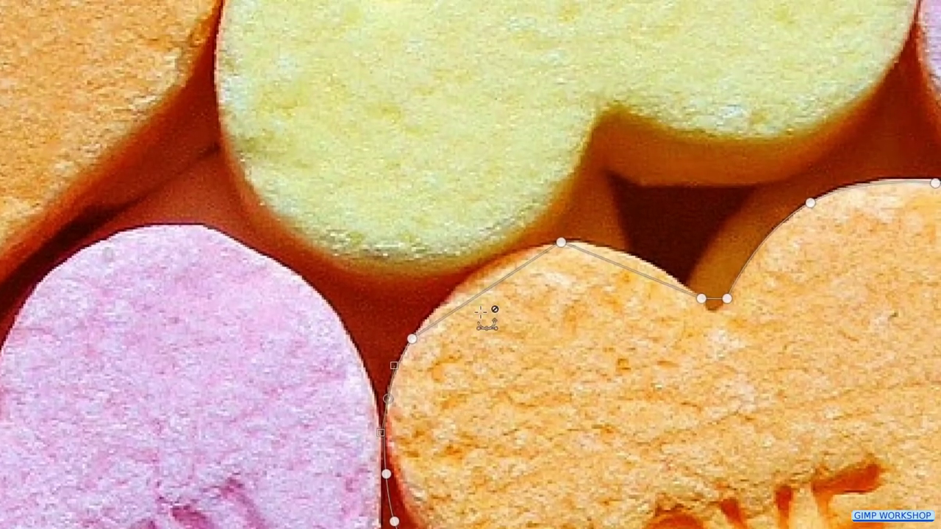
left_click_drag(490, 288, 480, 279)
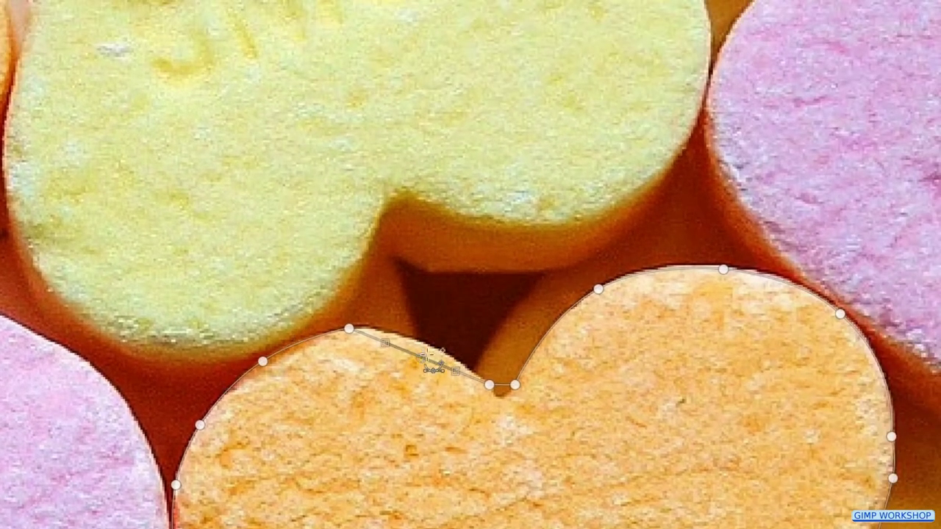
left_click_drag(434, 365, 434, 354)
scroll(500, 423, "up", 2)
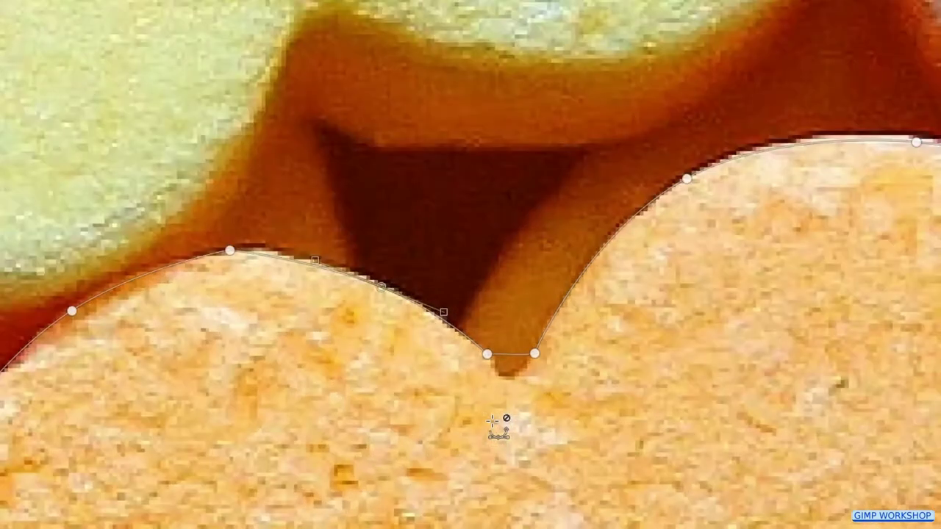
left_click_drag(509, 356, 515, 382)
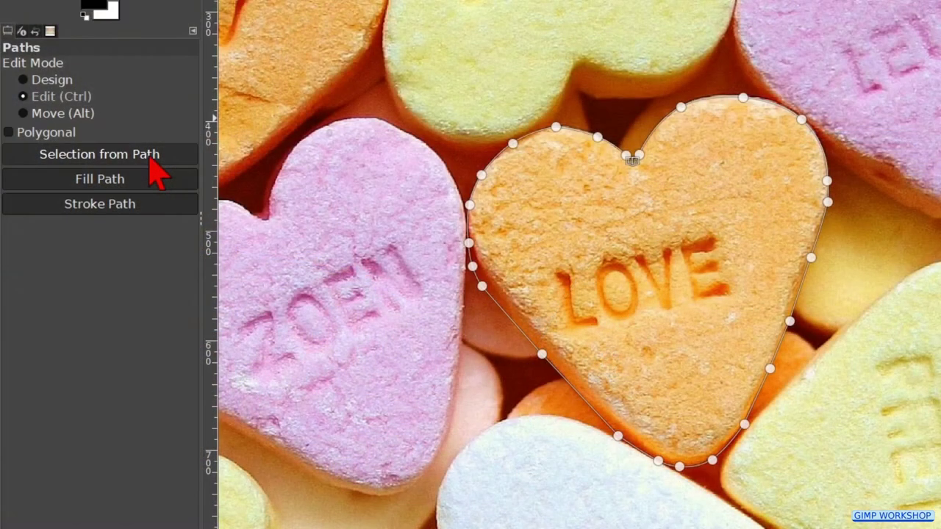
Convert the heart path to a selection, briefly pick Crop, then return to Paths.
left_click(151, 158)
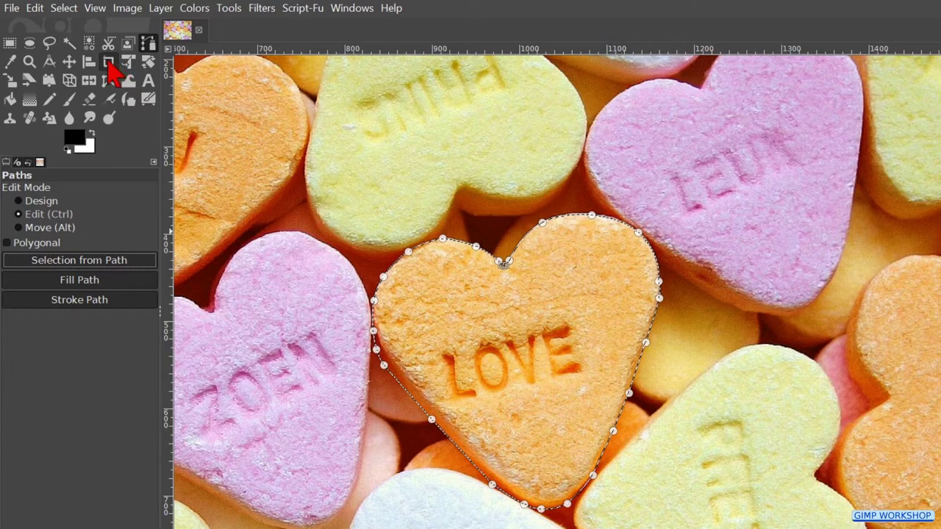
left_click(108, 63)
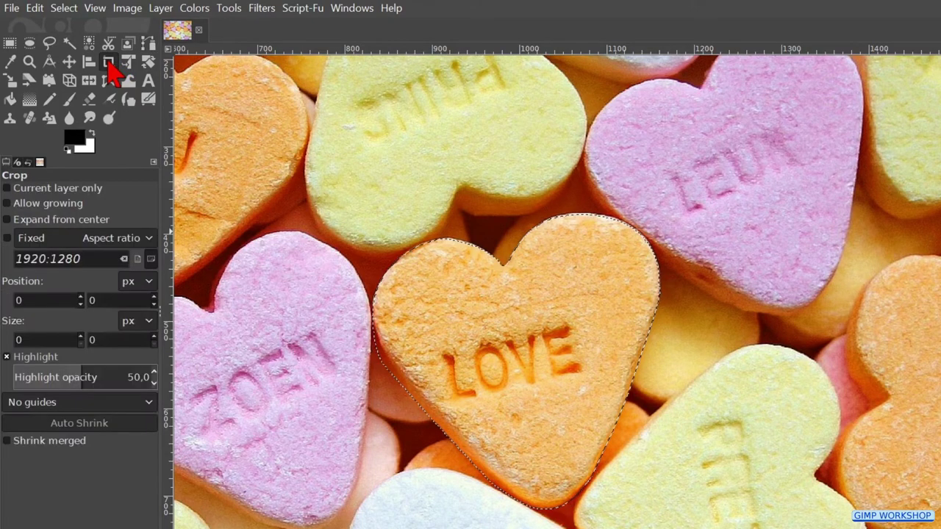
left_click(147, 44)
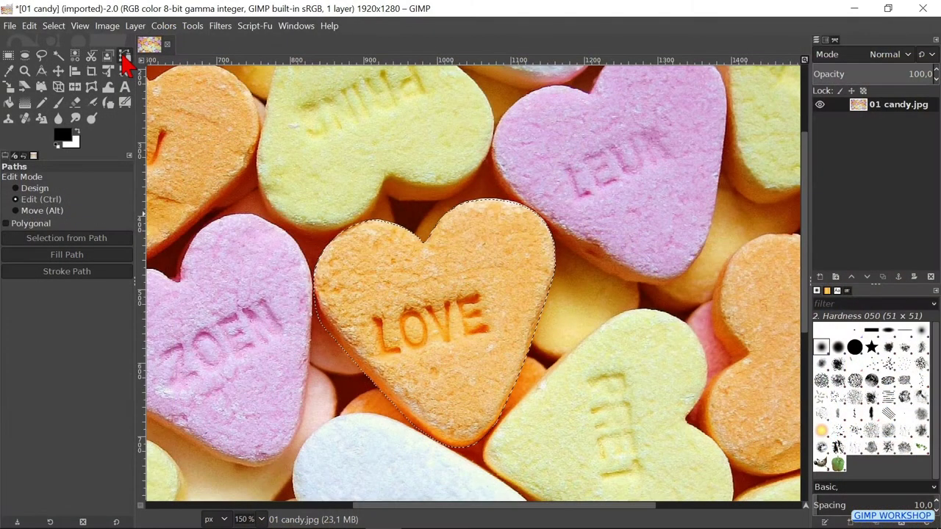